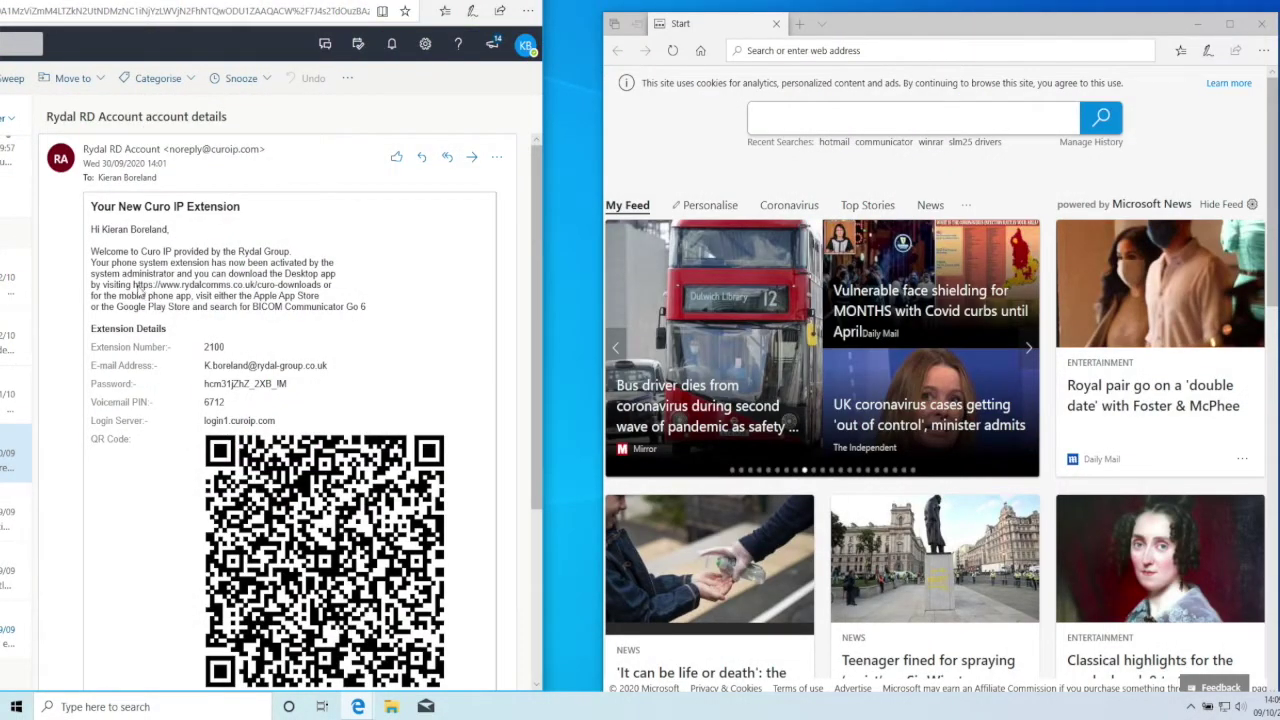
Step: Select the rydalcomms.co.uk/curo-downloads link in the Curo IP extension email
left_click_drag(134, 290, 322, 291)
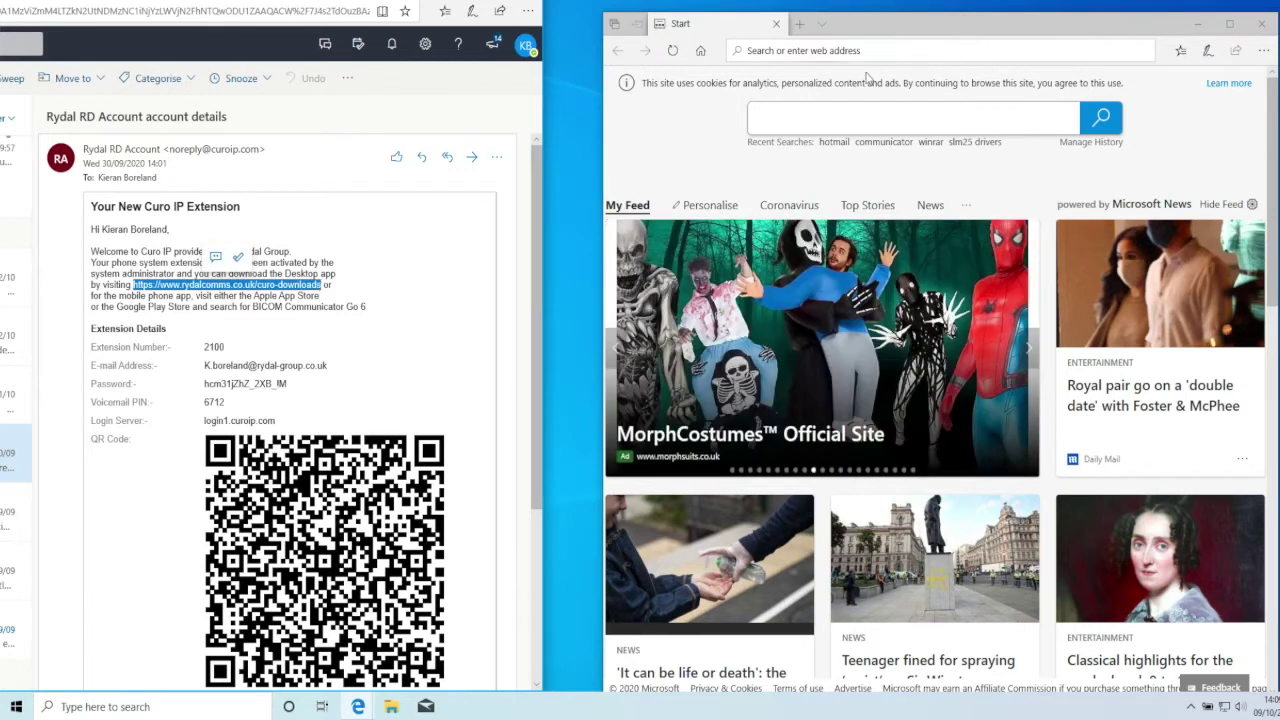
Step: Load the Curo Downloads page by pasting the copied address into Edge
left_click(916, 56)
type("https://www.rydalcomms.co.uk/curo-downloads")
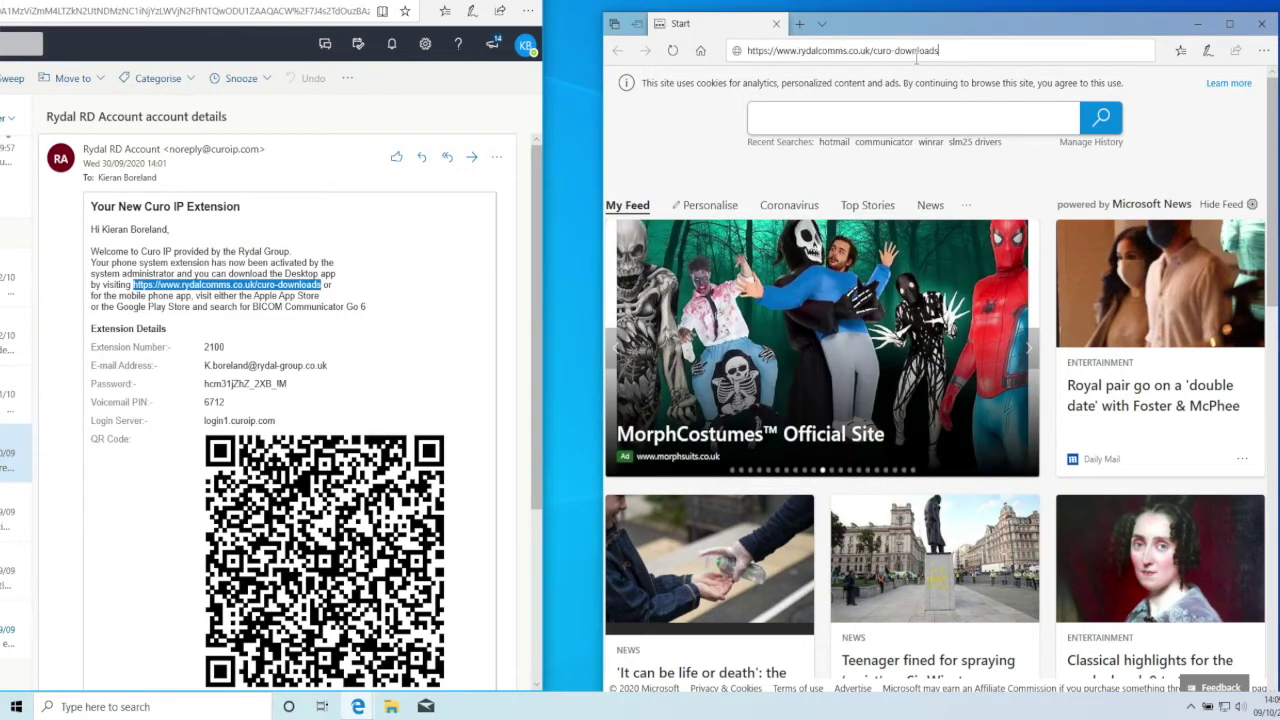
key("Return")
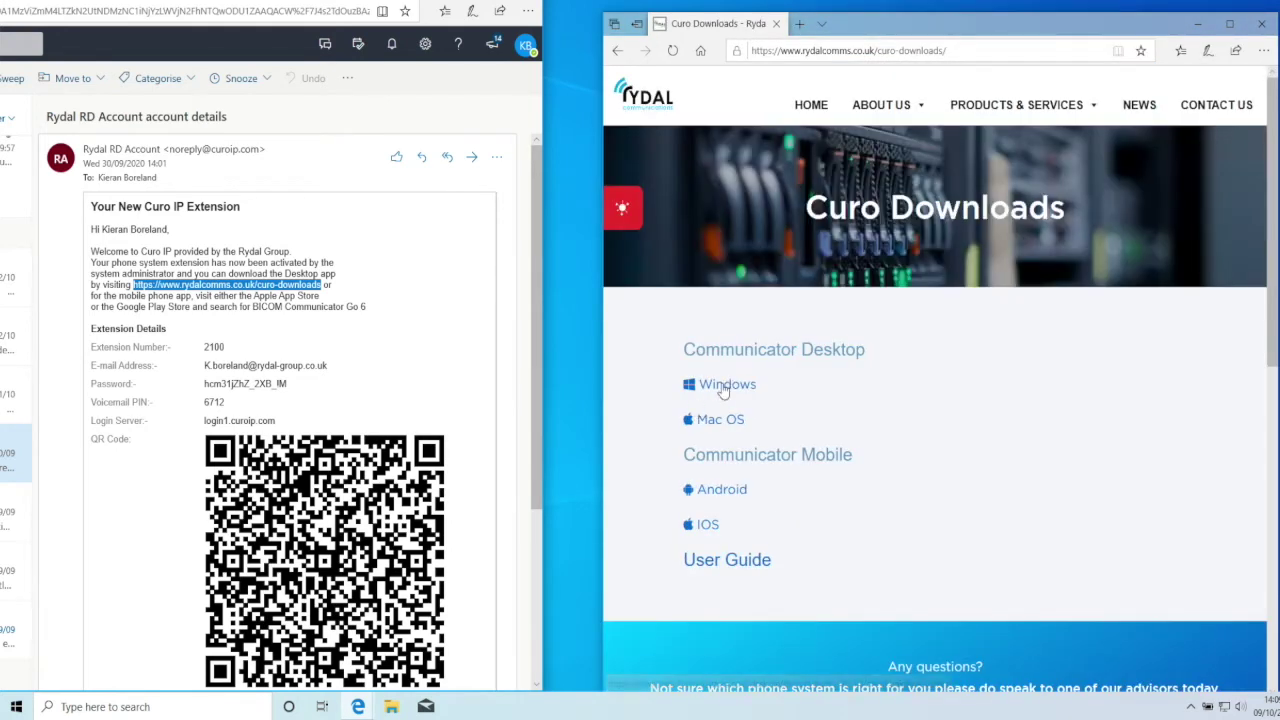
Step: Download and run the Windows Communicator Desktop installer, allowing it to make changes
left_click(724, 389)
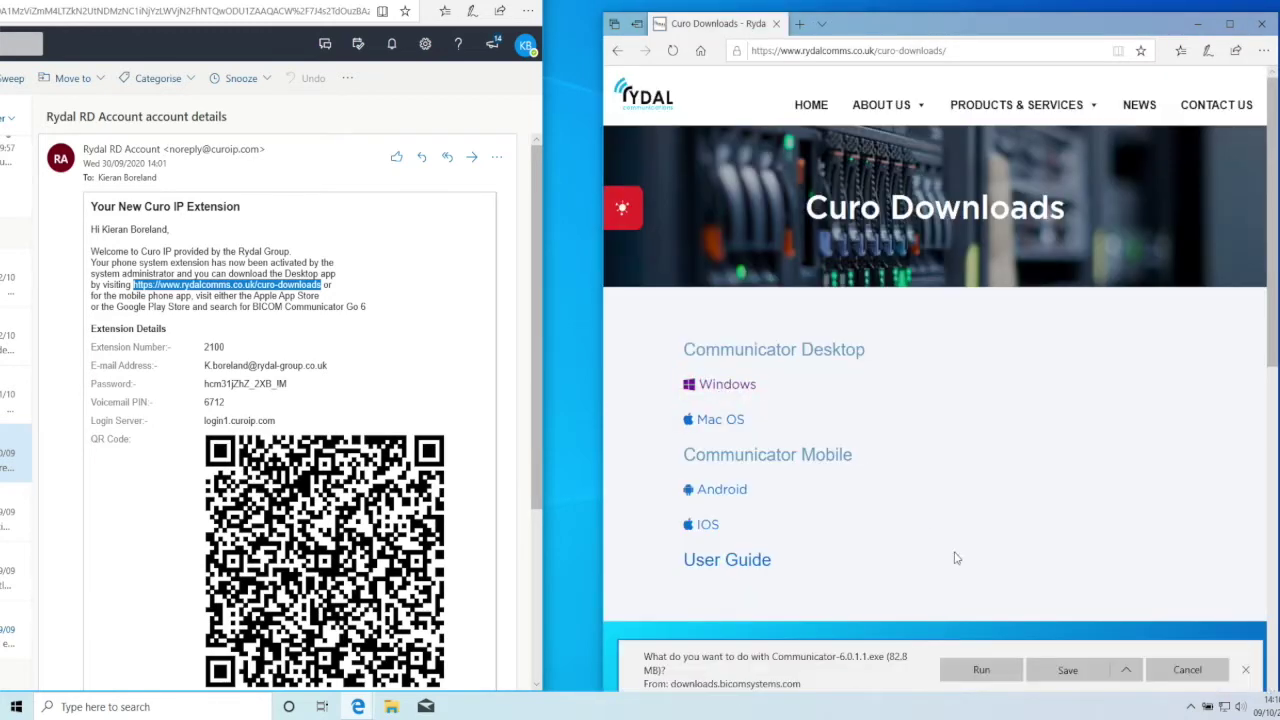
left_click(981, 670)
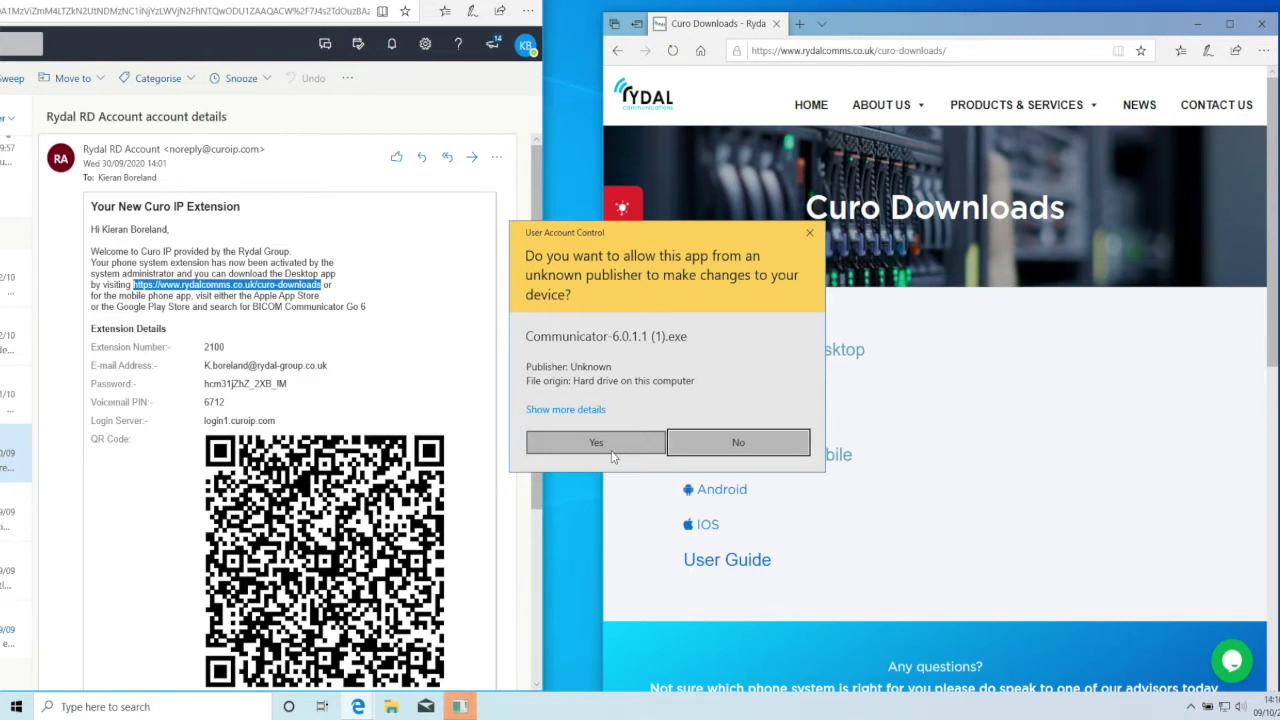
left_click(596, 443)
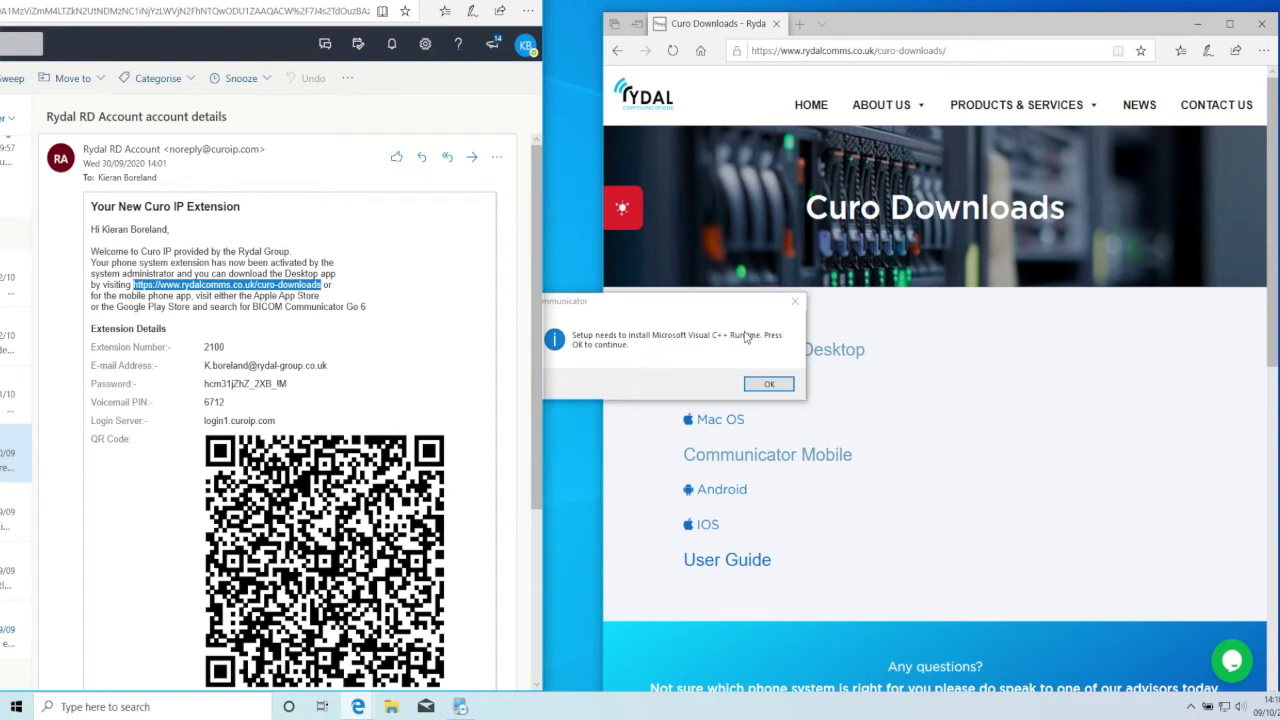
Step: Accept the licence and install the Visual C++ 2015 runtime, closing its installer afterwards
left_click(769, 386)
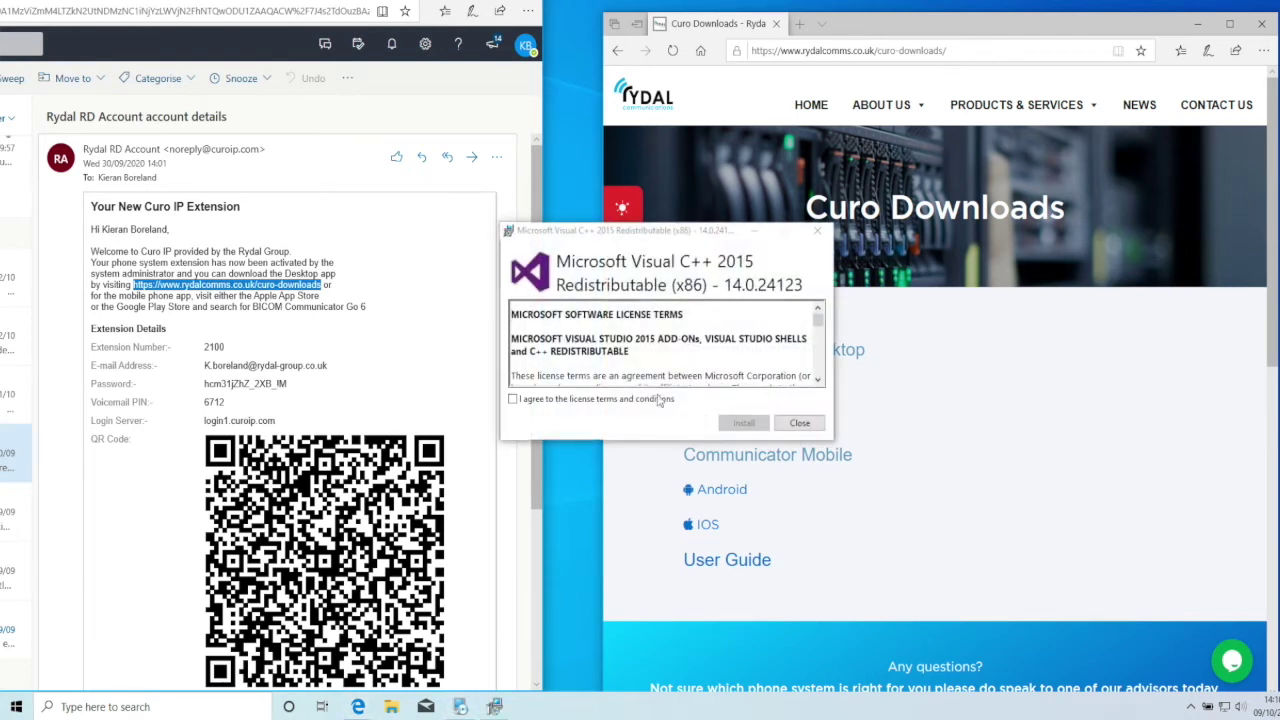
left_click(659, 400)
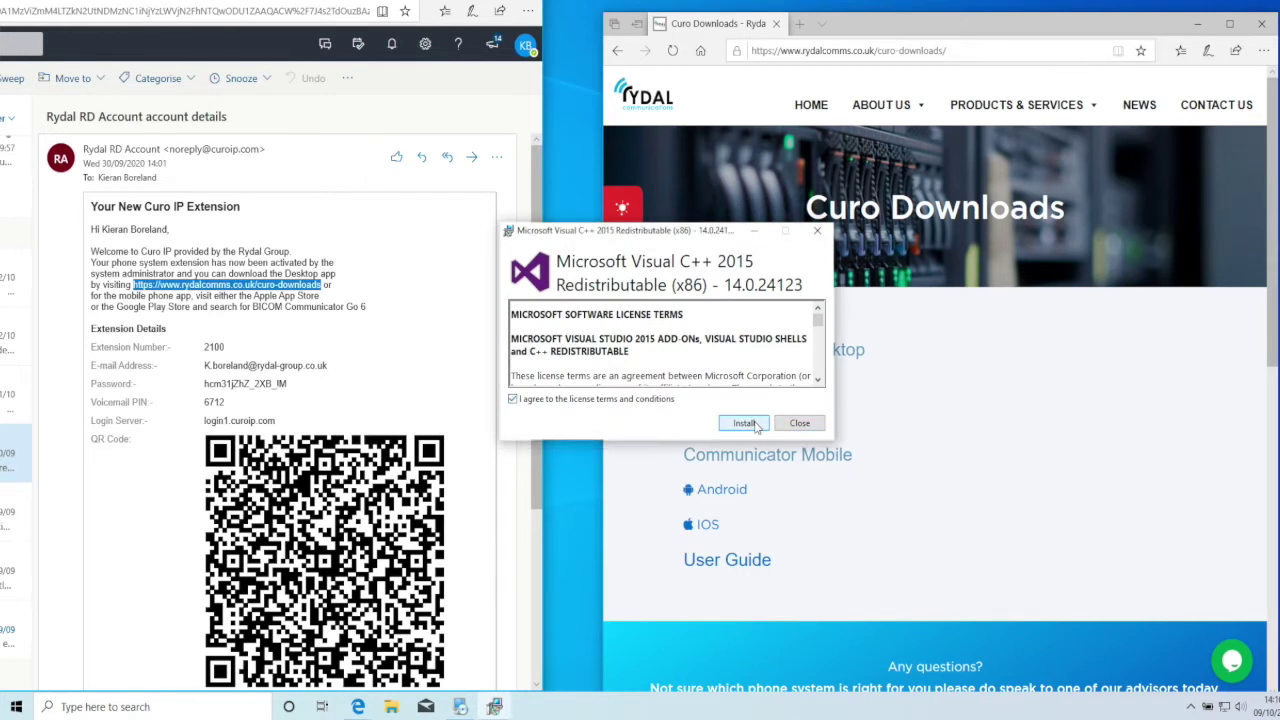
left_click(745, 423)
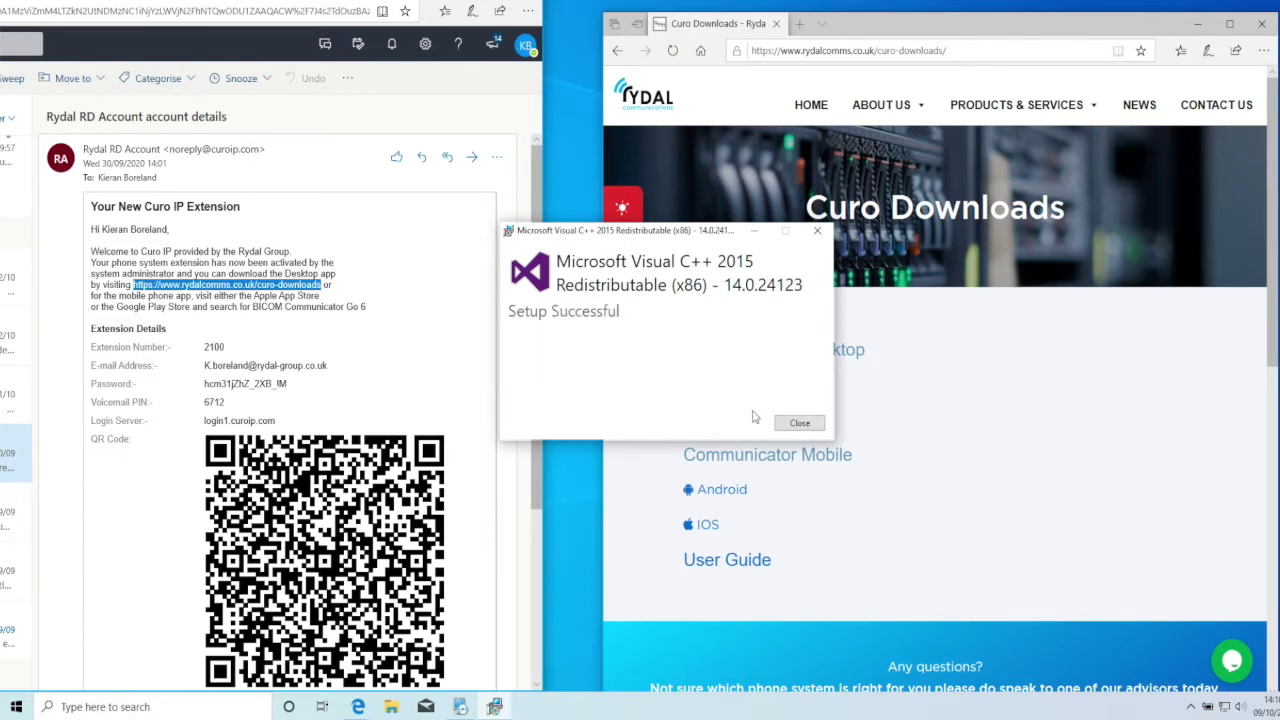
left_click(785, 423)
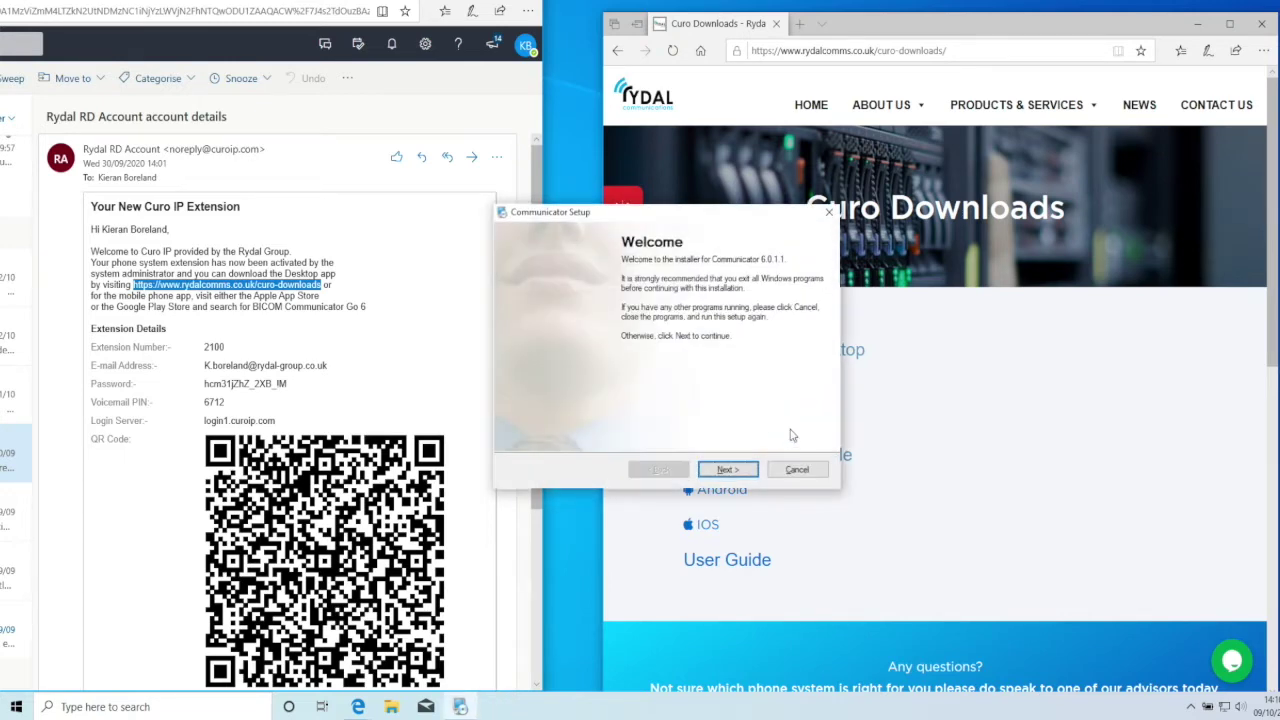
Step: Install Communicator 6.0.1.1 with the default Program Files folder and all-users shortcuts
left_click(726, 470)
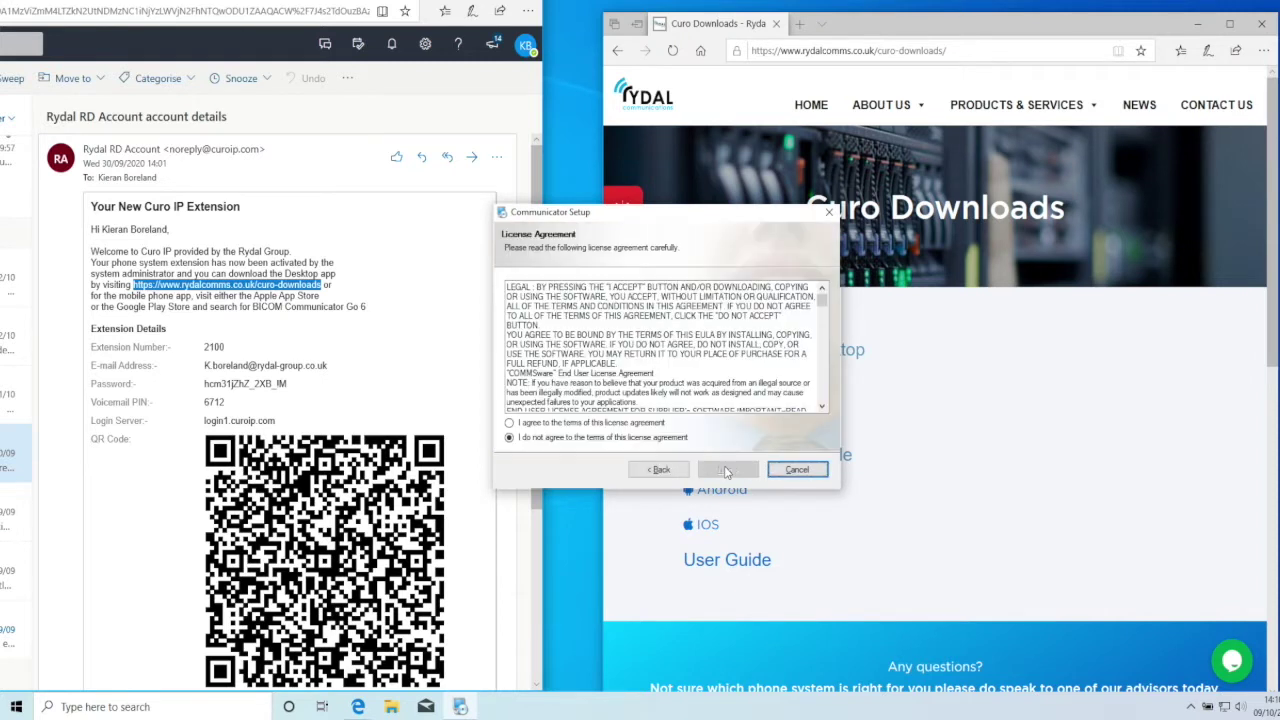
left_click(648, 424)
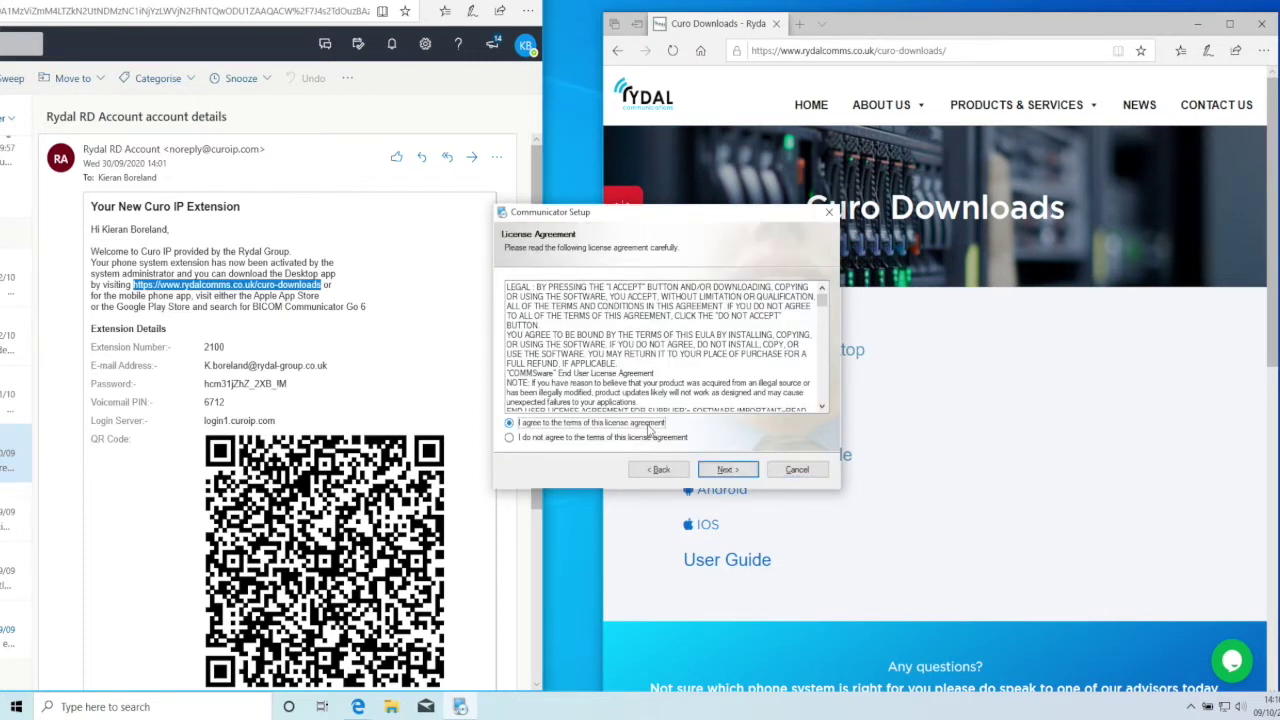
left_click(719, 472)
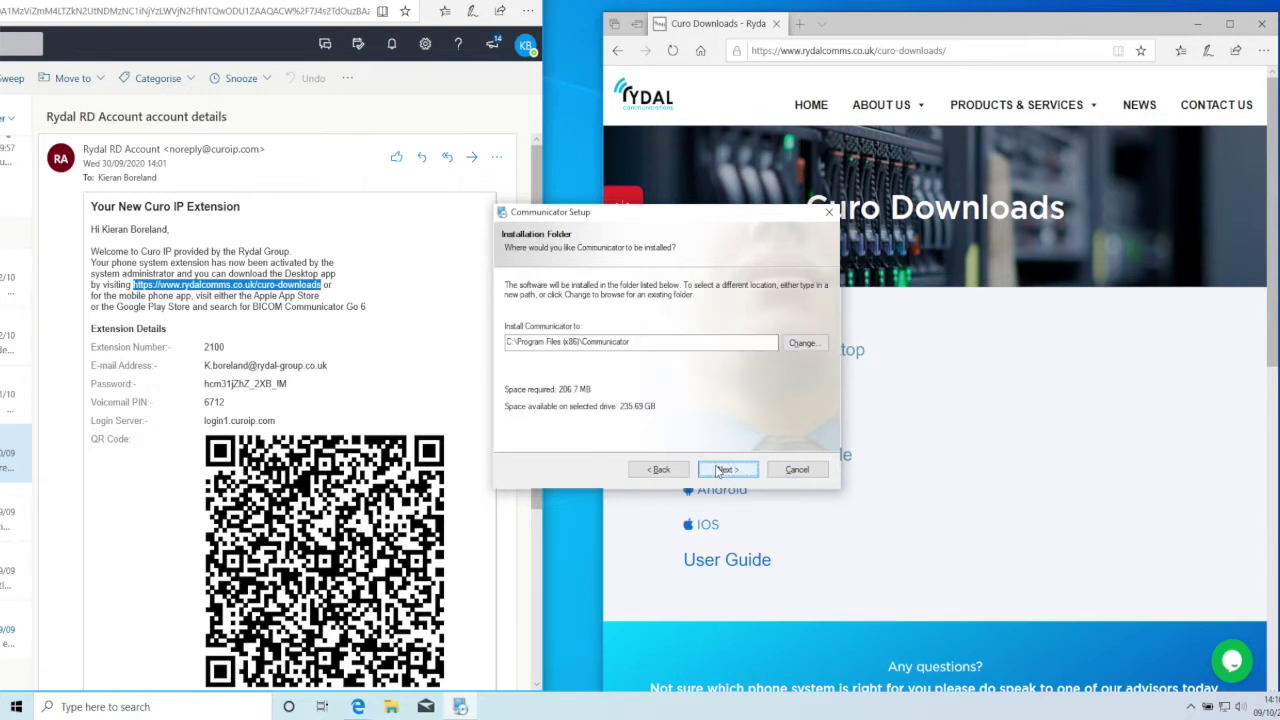
left_click(718, 472)
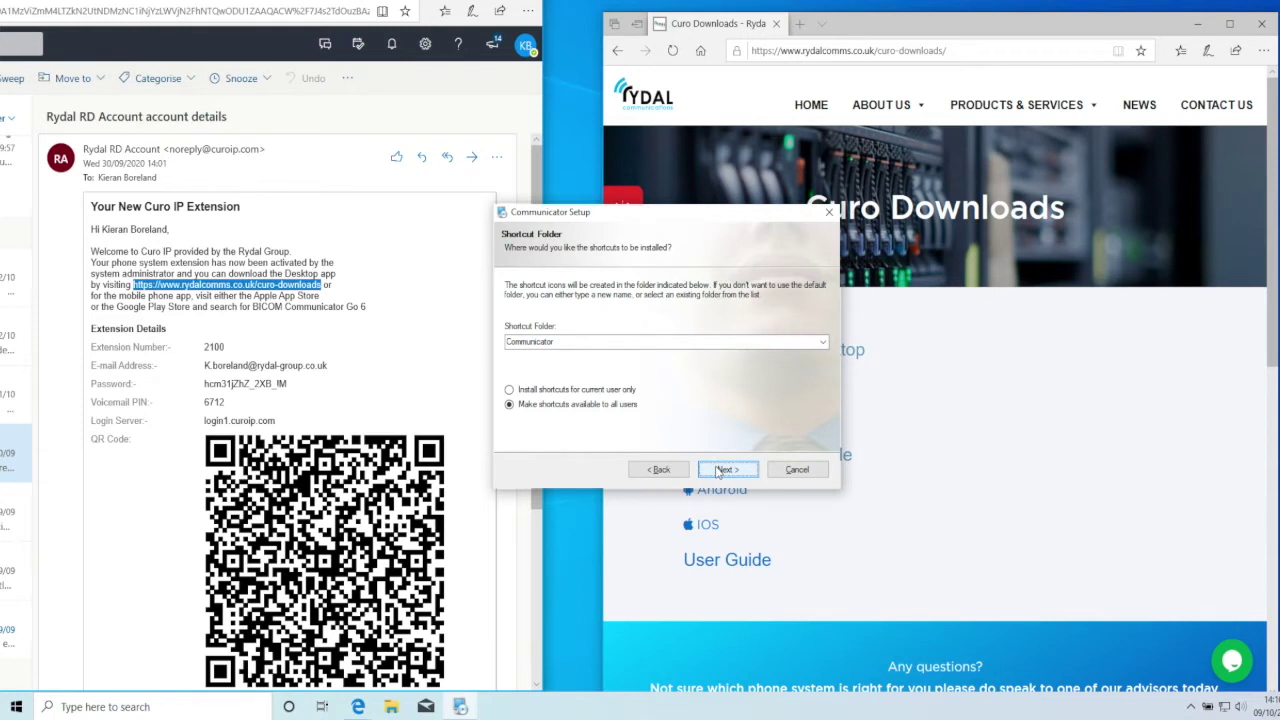
left_click(718, 472)
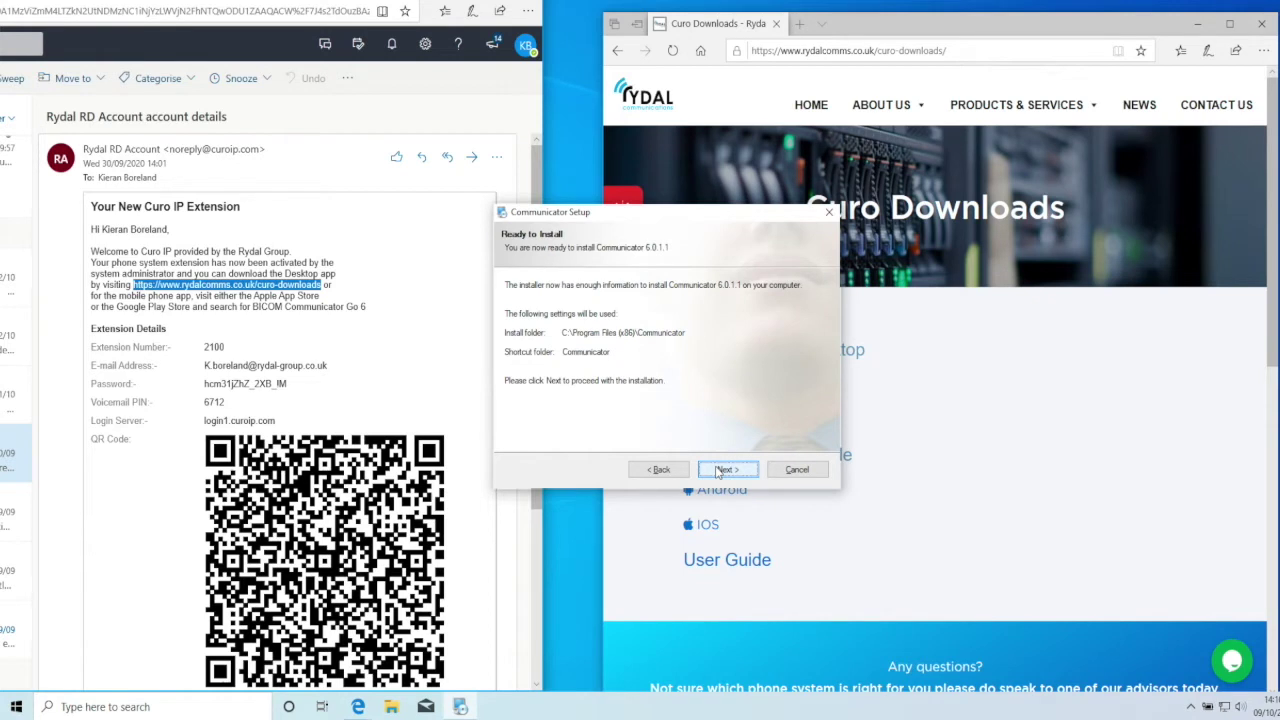
left_click(718, 472)
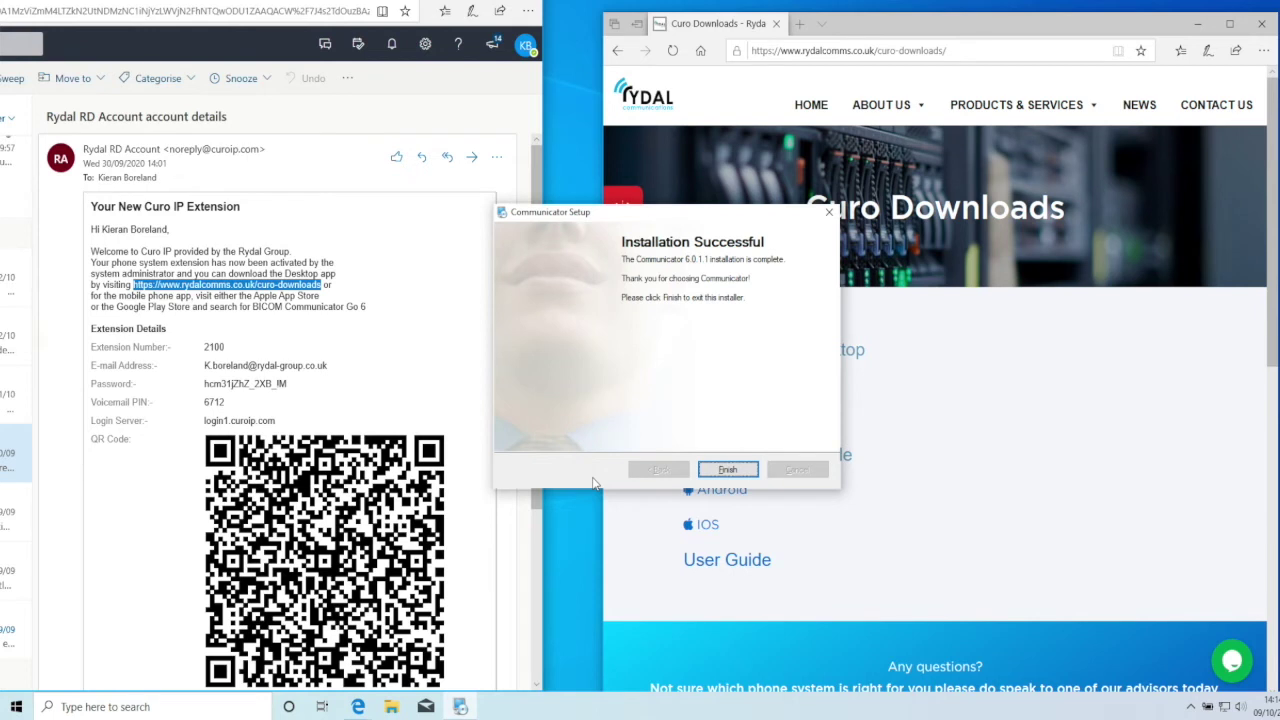
left_click(728, 469)
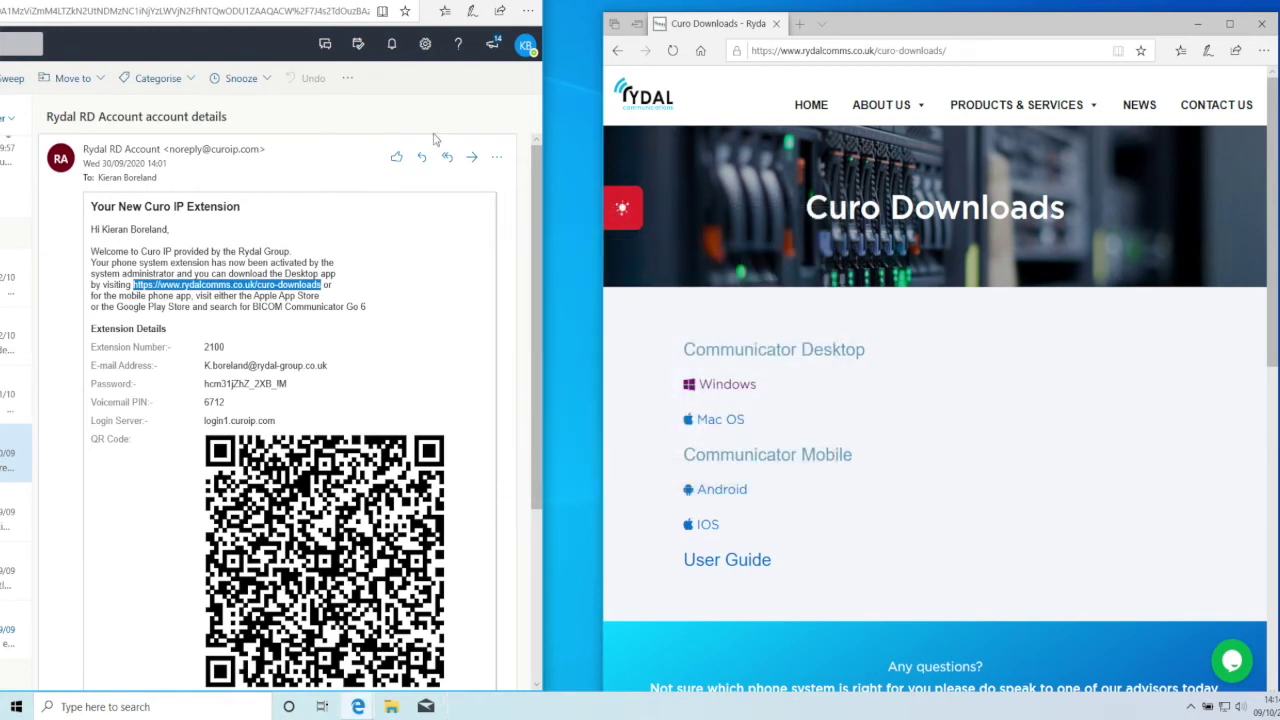
Step: Launch the newly installed Communicator from the Start menu's Recently added list
left_click(16, 706)
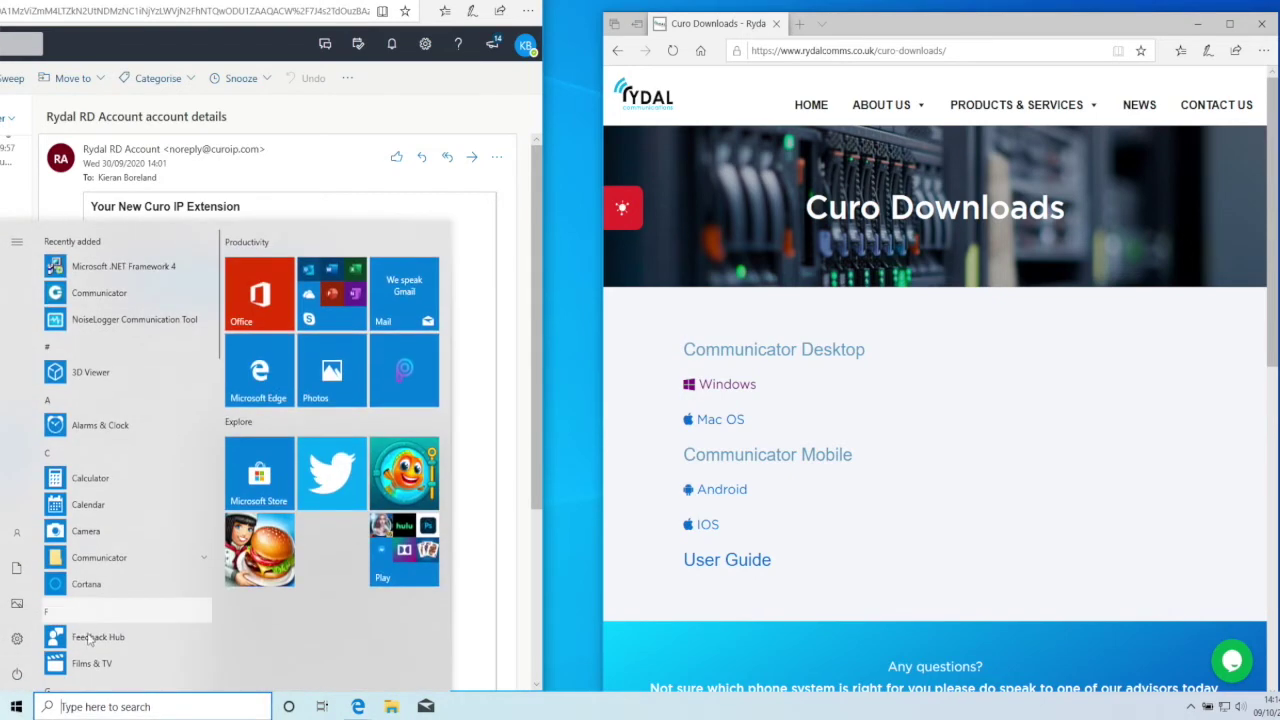
scroll(85, 640, "down", 2)
scroll(88, 652, "up", 2)
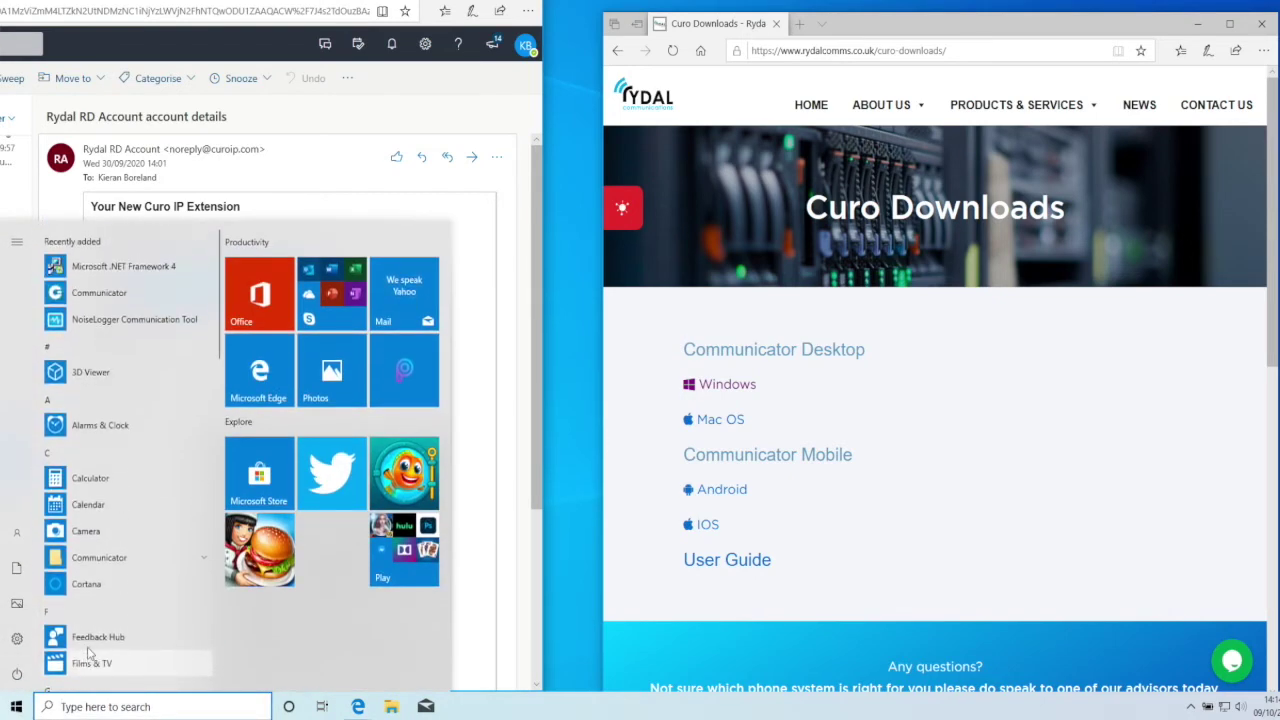
left_click(146, 300)
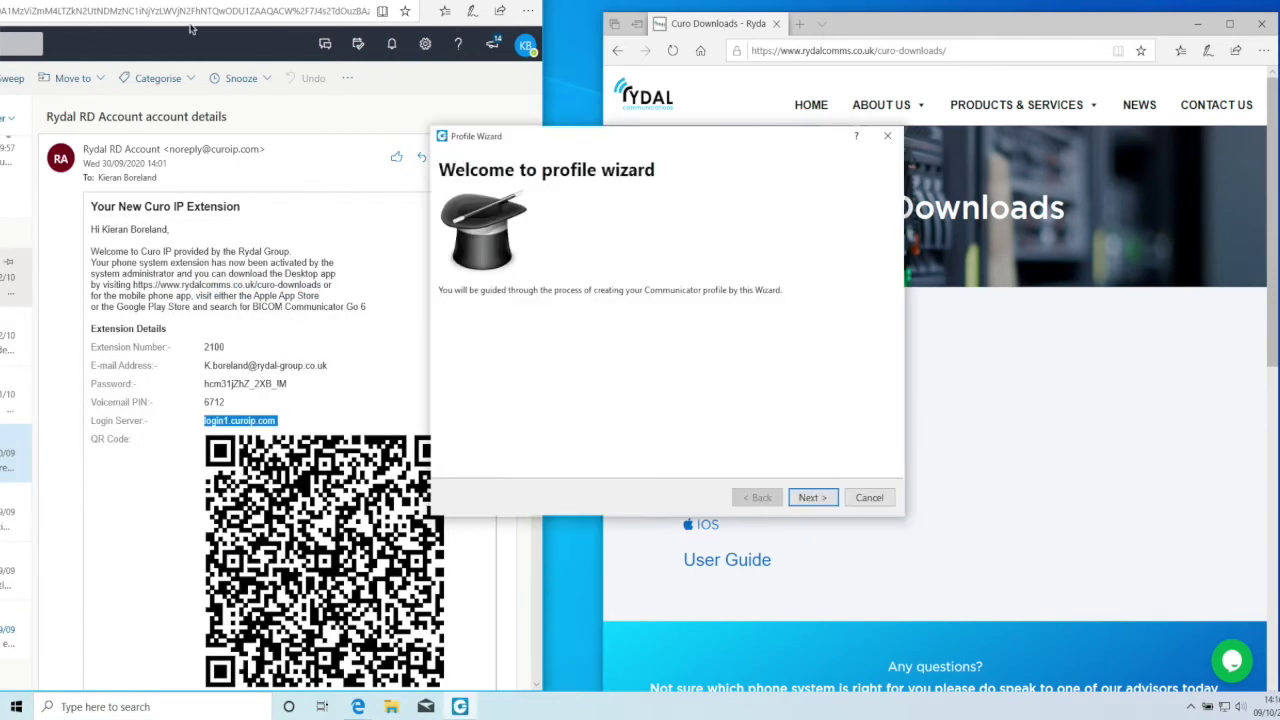
Step: Move past the wizard welcome page and copy the account e-mail address from the message
left_click(808, 497)
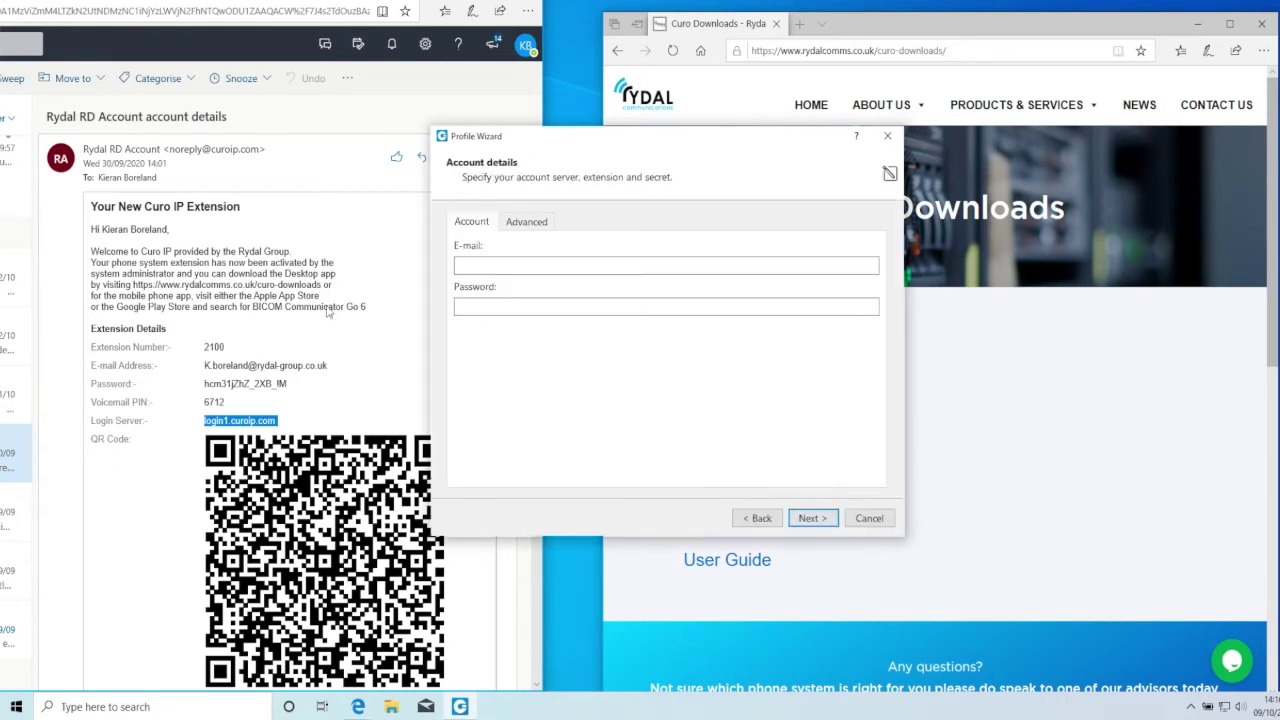
double_click(268, 366)
triple_click(270, 367)
left_click(272, 368)
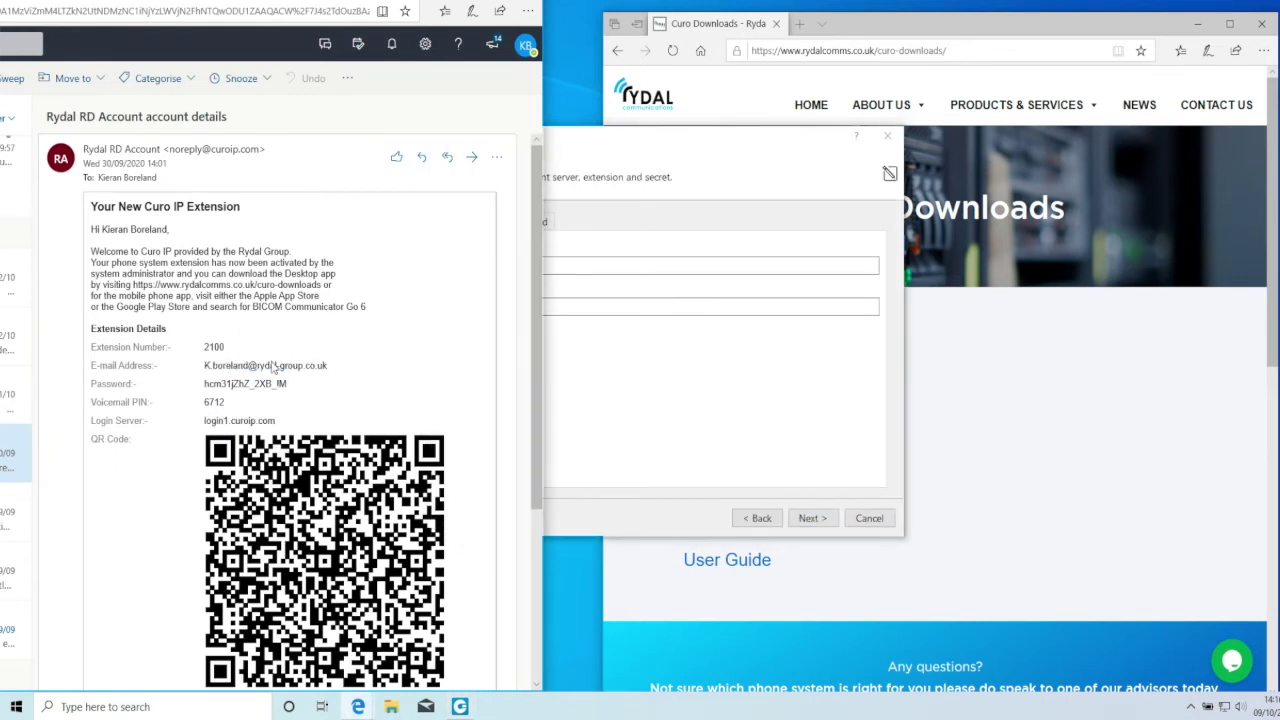
triple_click(272, 367)
right_click(271, 365)
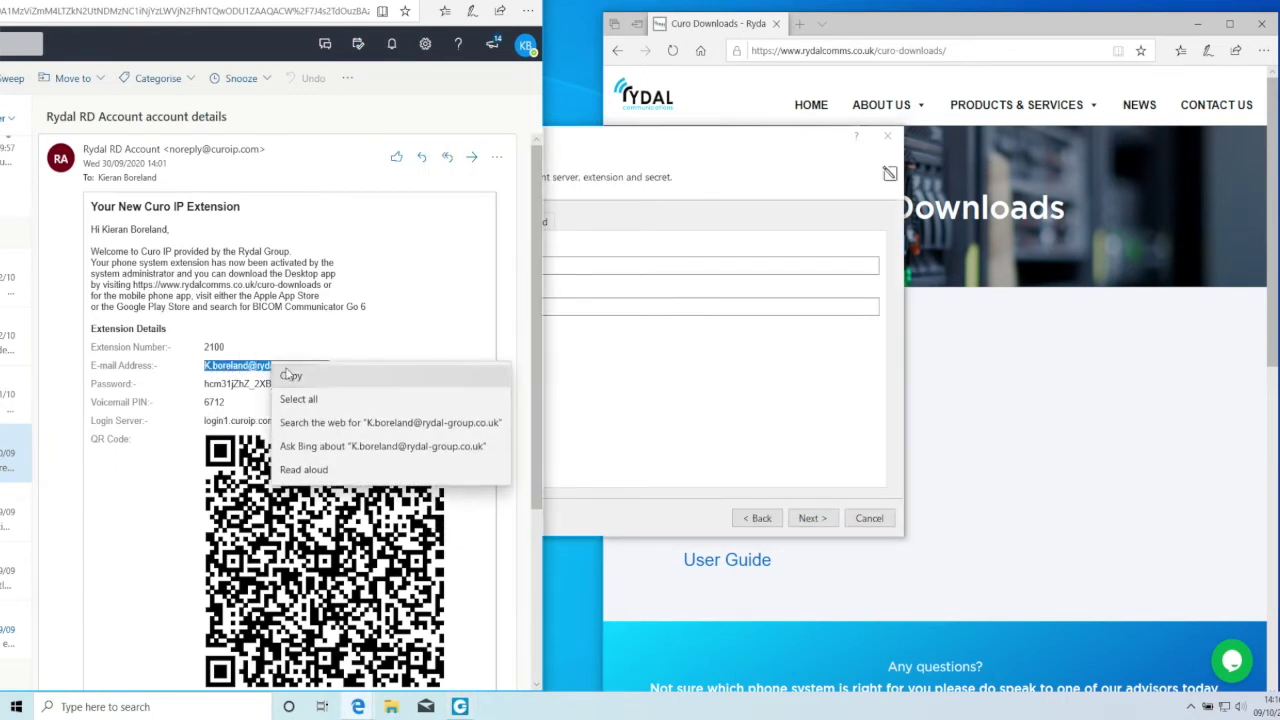
left_click(290, 376)
Step: Paste the account e-mail into the E-mail field and enter the account password
left_click(597, 271)
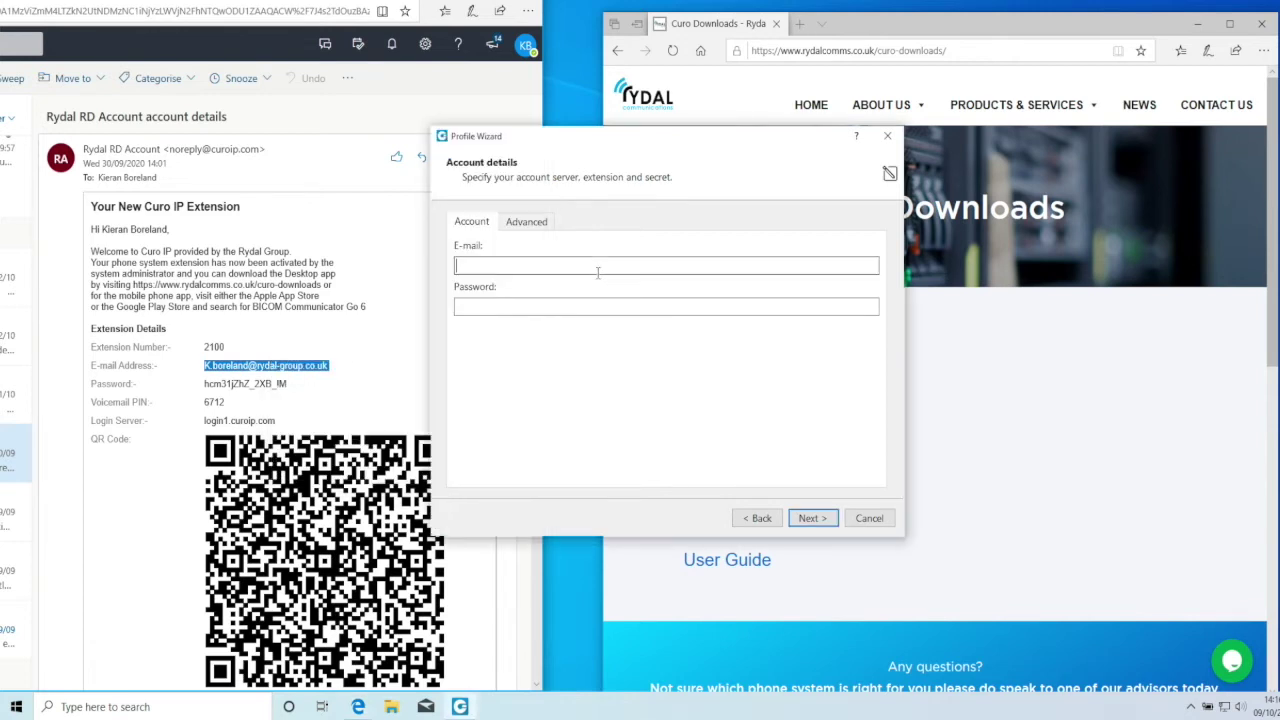
right_click(597, 271)
left_click(624, 356)
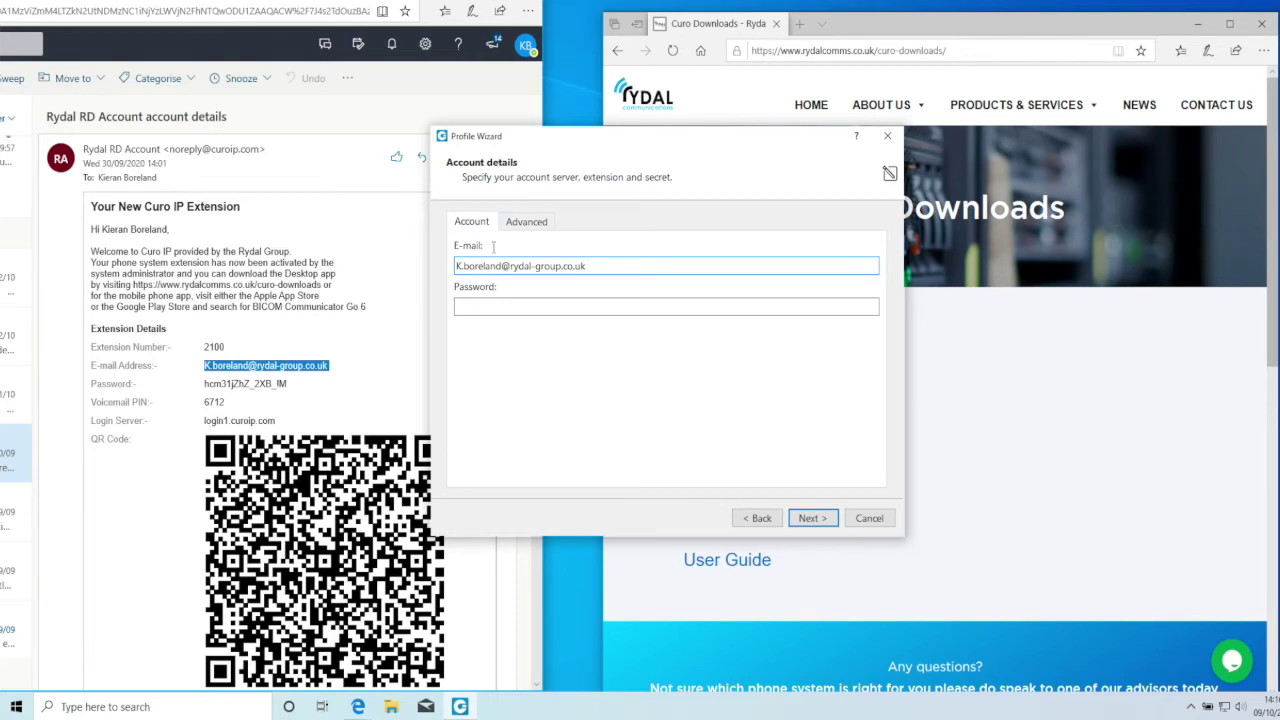
left_click(486, 312)
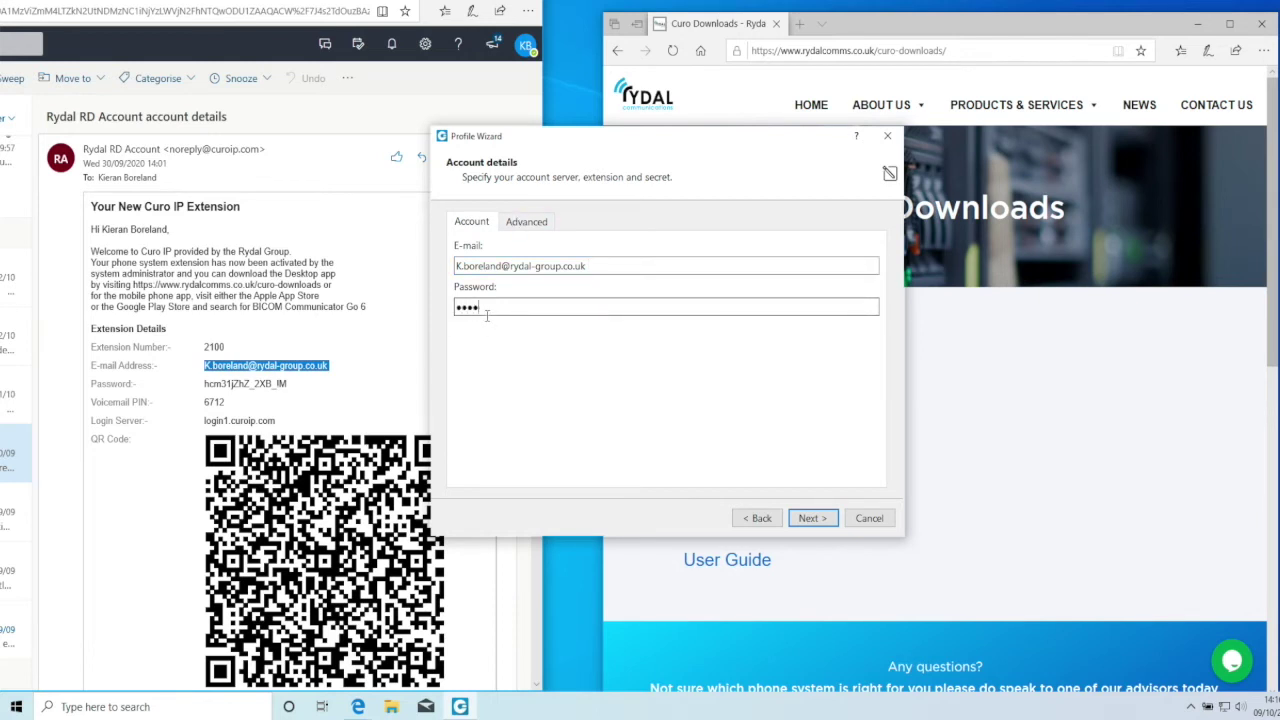
Step: Set the Advanced Login server to login1.curoip.com, copied from the email
left_click(526, 221)
left_click(247, 423)
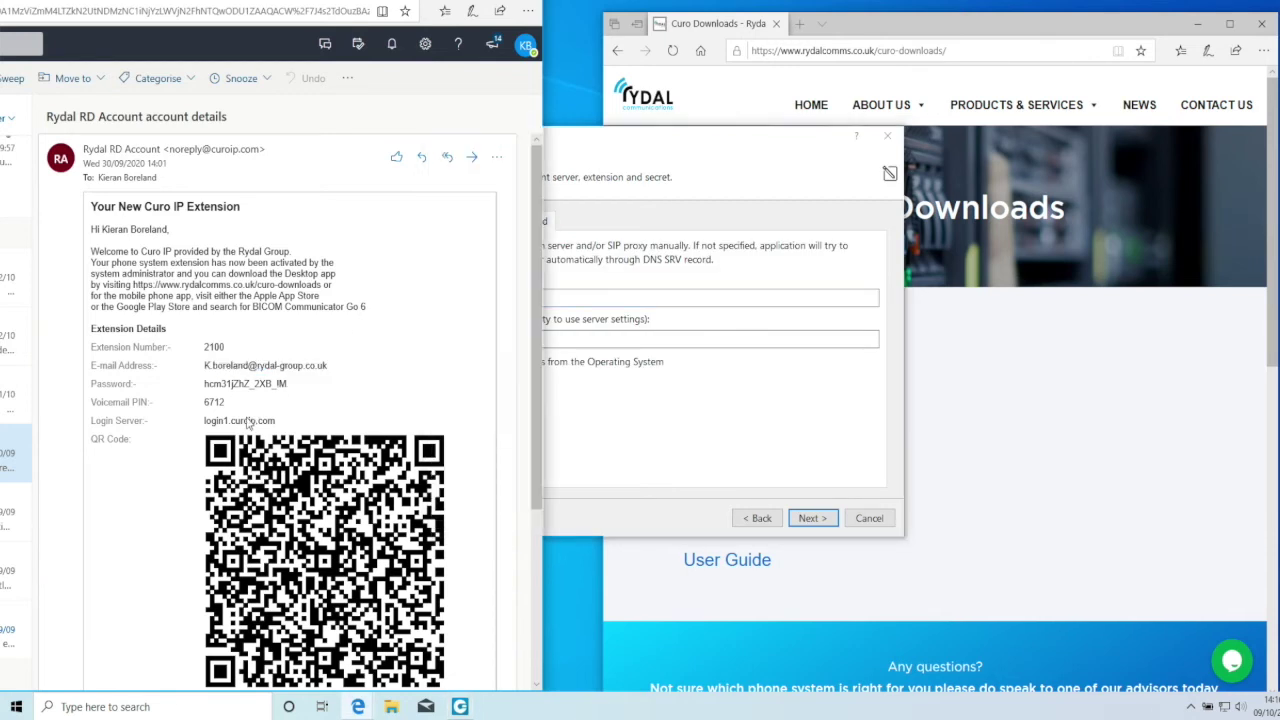
double_click(247, 423)
right_click(246, 420)
left_click(278, 430)
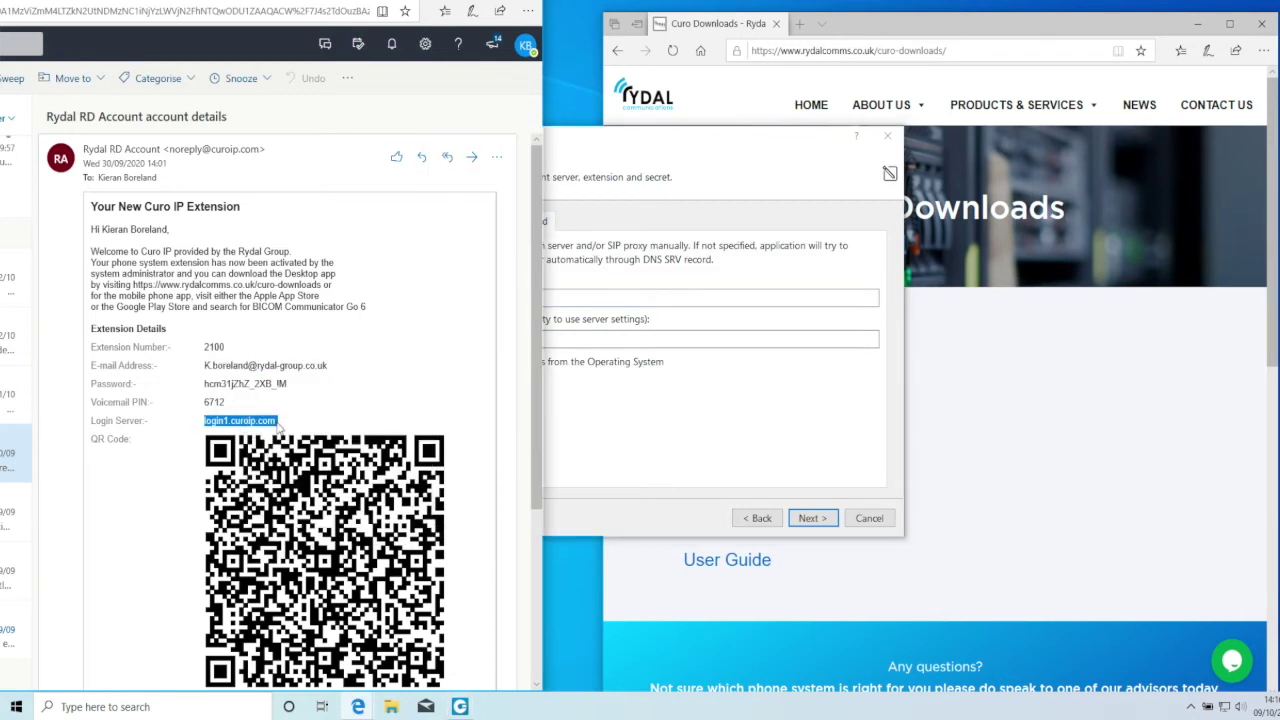
left_click(593, 292)
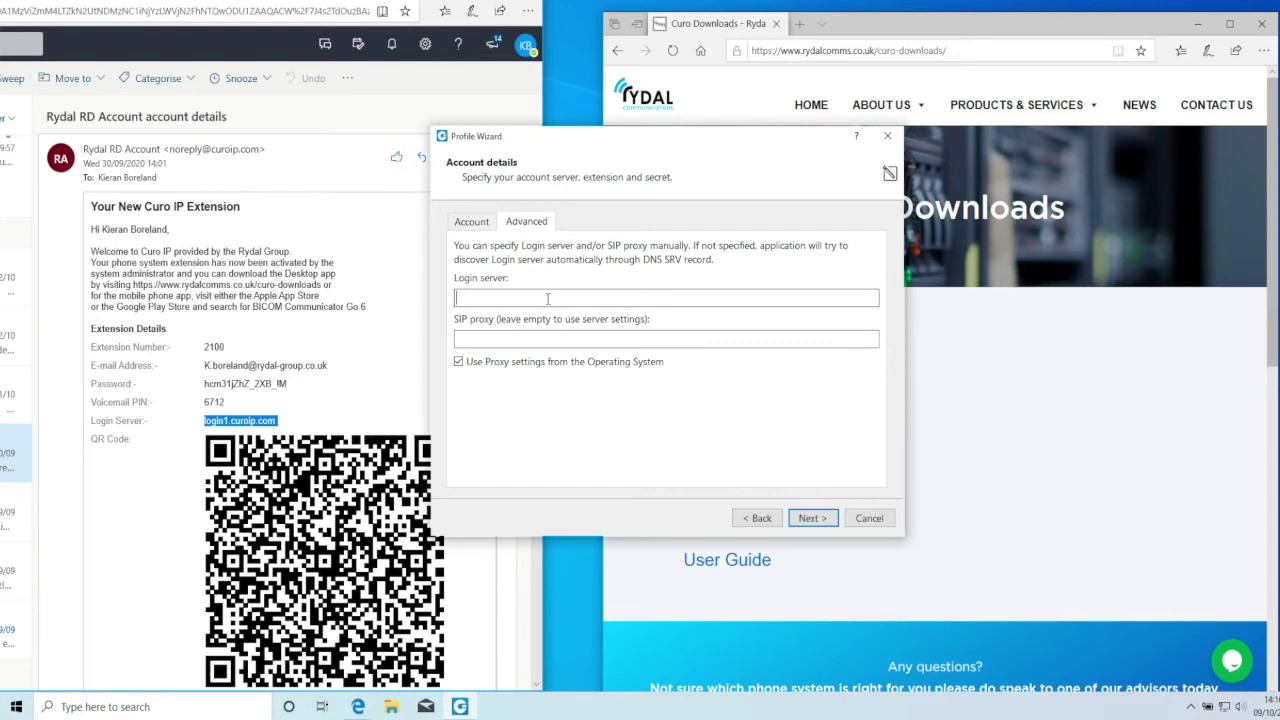
right_click(547, 298)
left_click(545, 390)
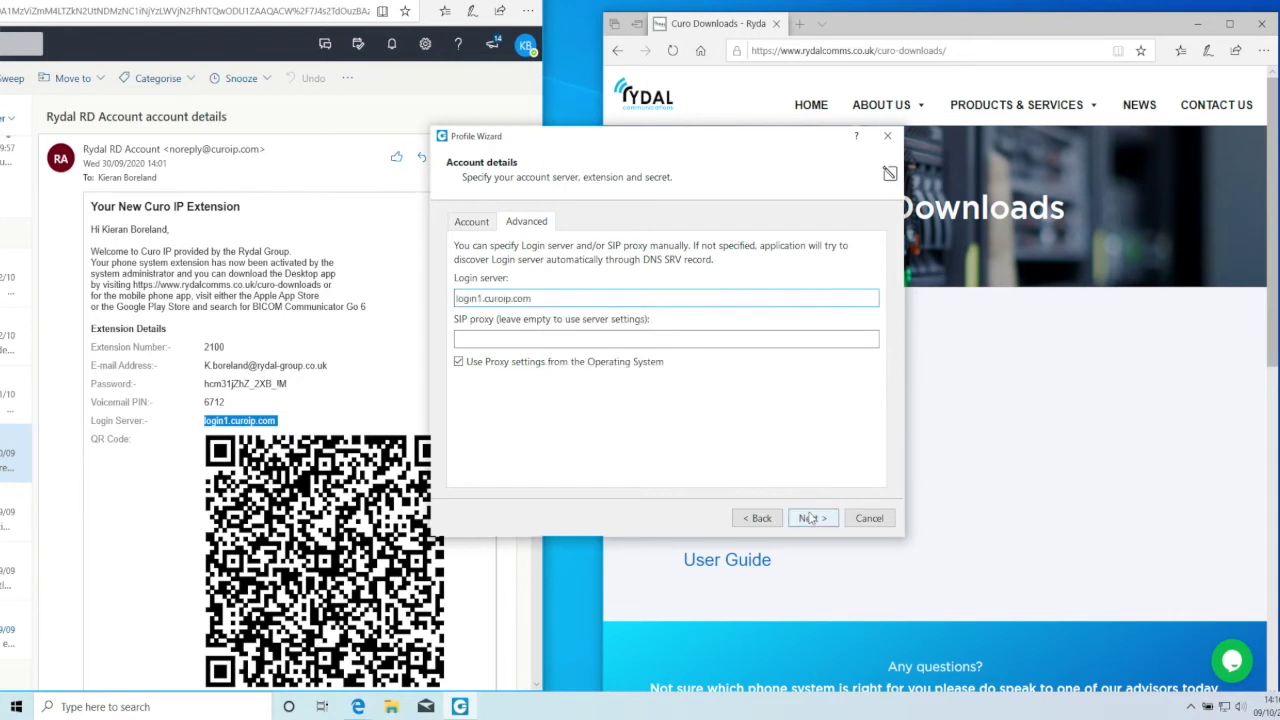
left_click(803, 527)
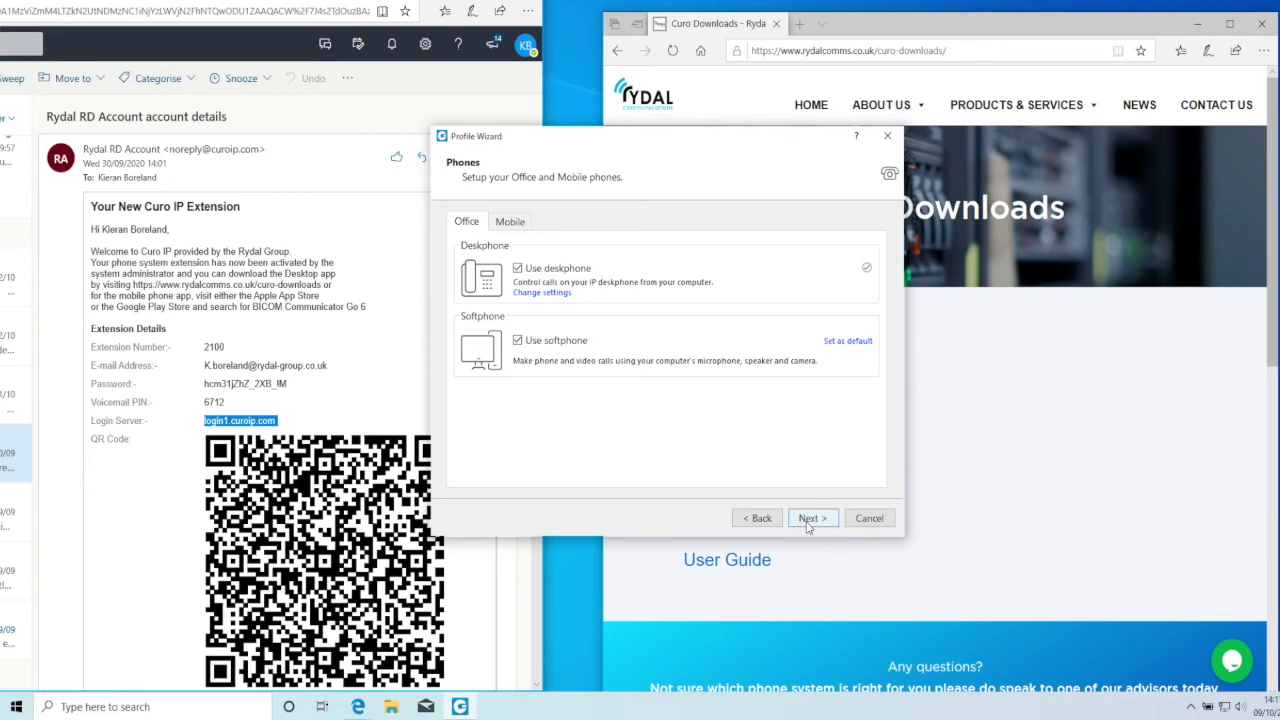
Step: Keep deskphone and softphone enabled, review the Summary, and finish the profile
left_click(808, 523)
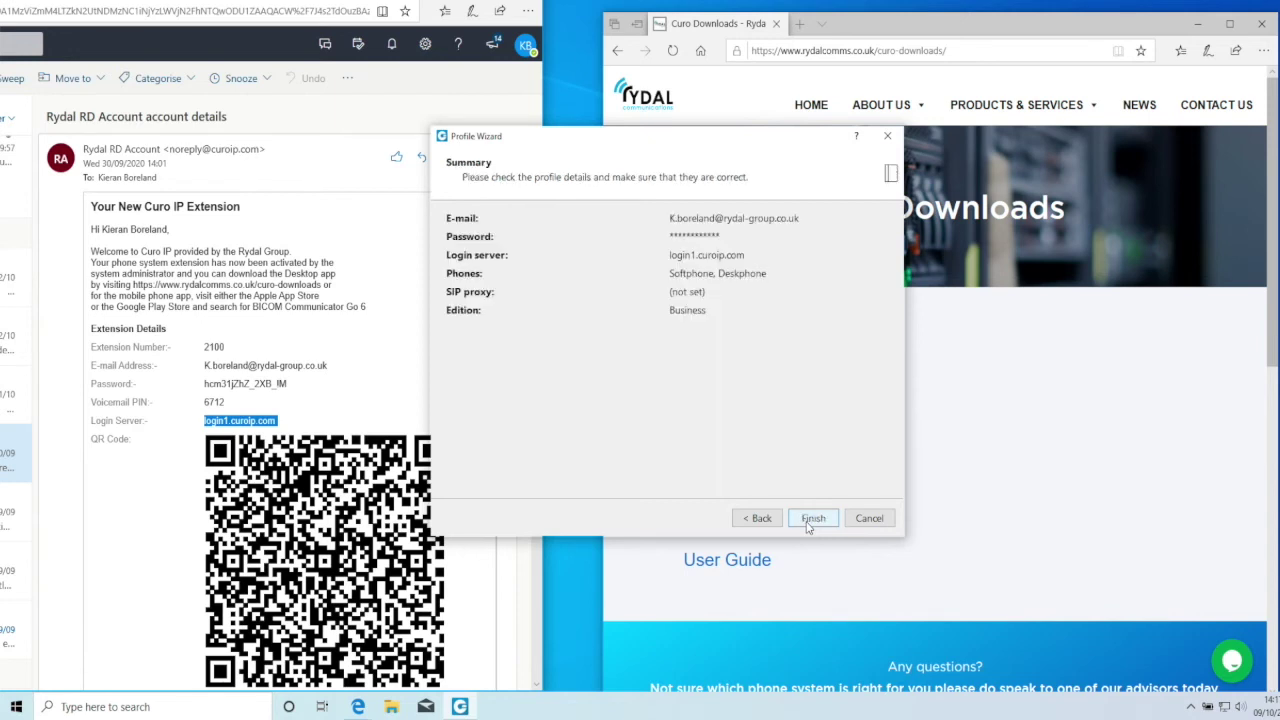
left_click(808, 522)
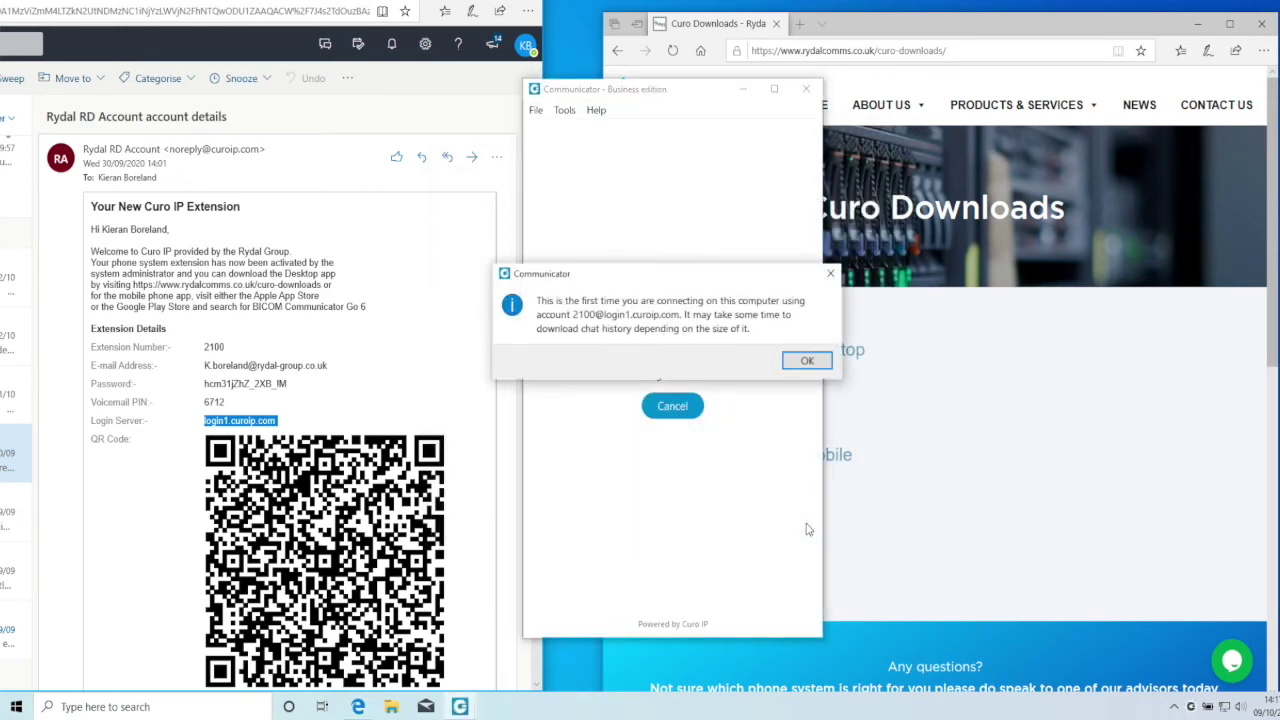
Step: Dismiss the first-run notice and confirm the Internet Explorer click-to-dial add-on is installed
left_click(808, 360)
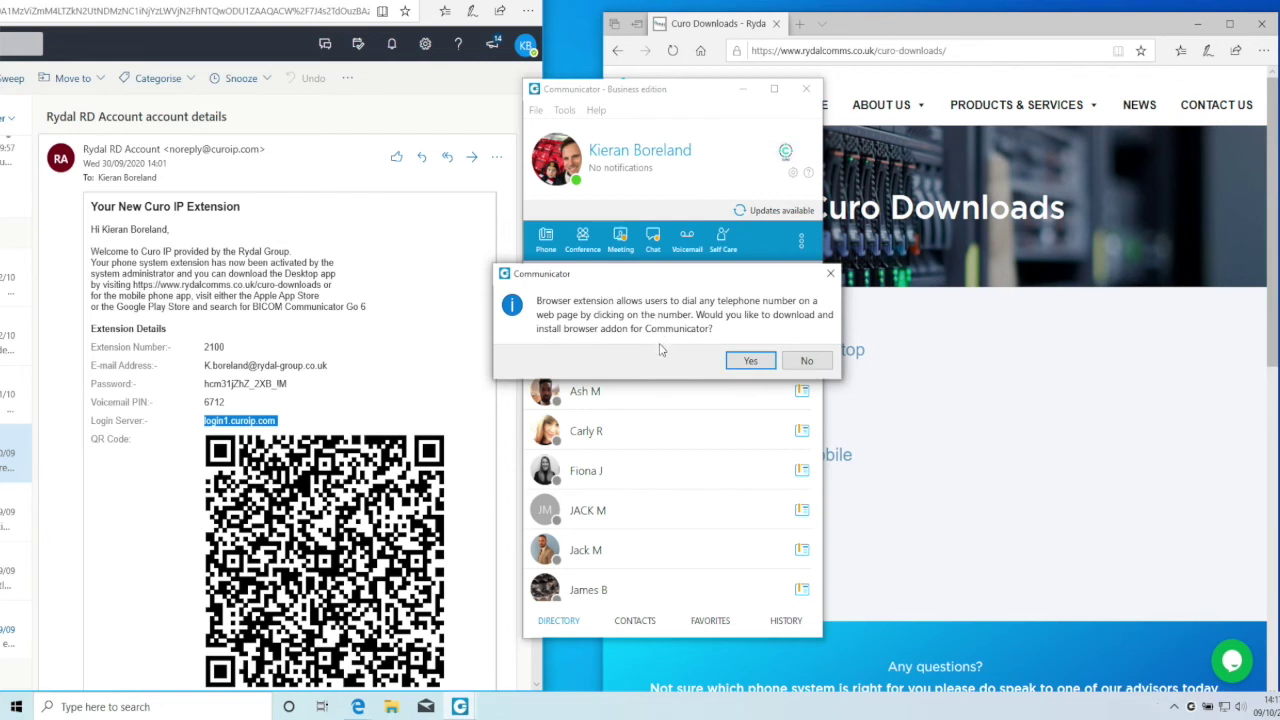
left_click(752, 361)
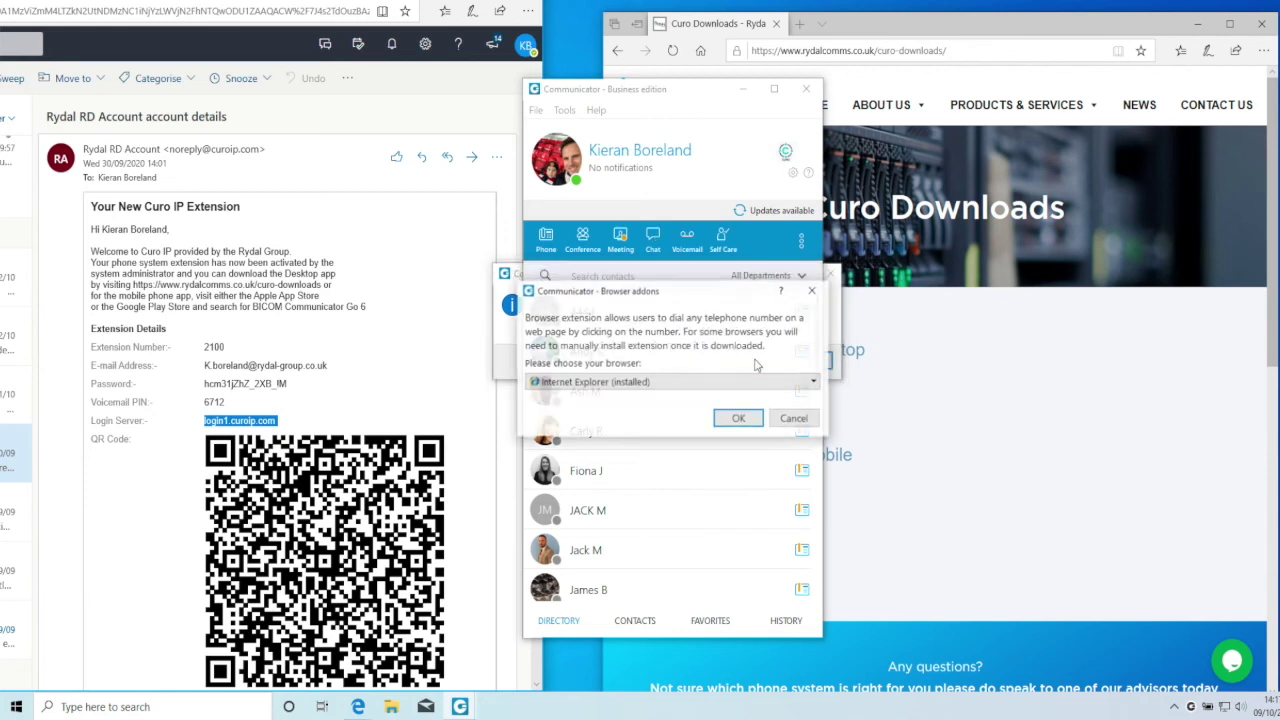
left_click(738, 418)
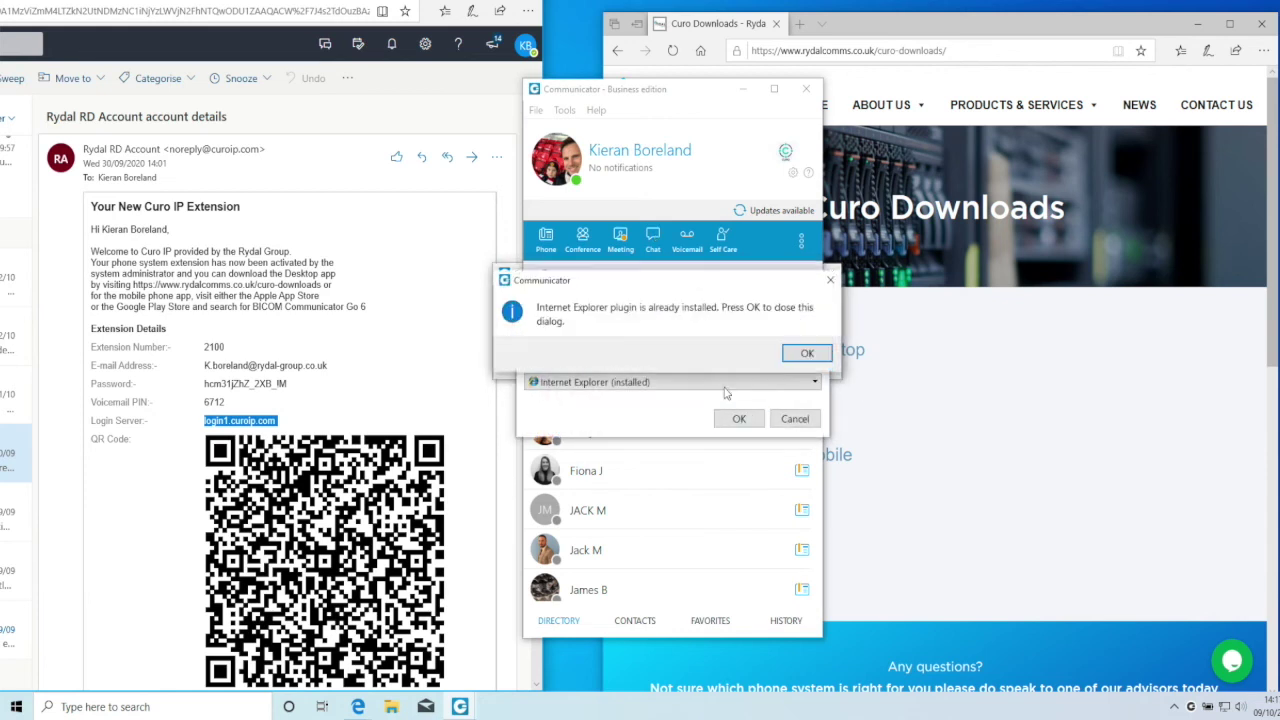
left_click(798, 354)
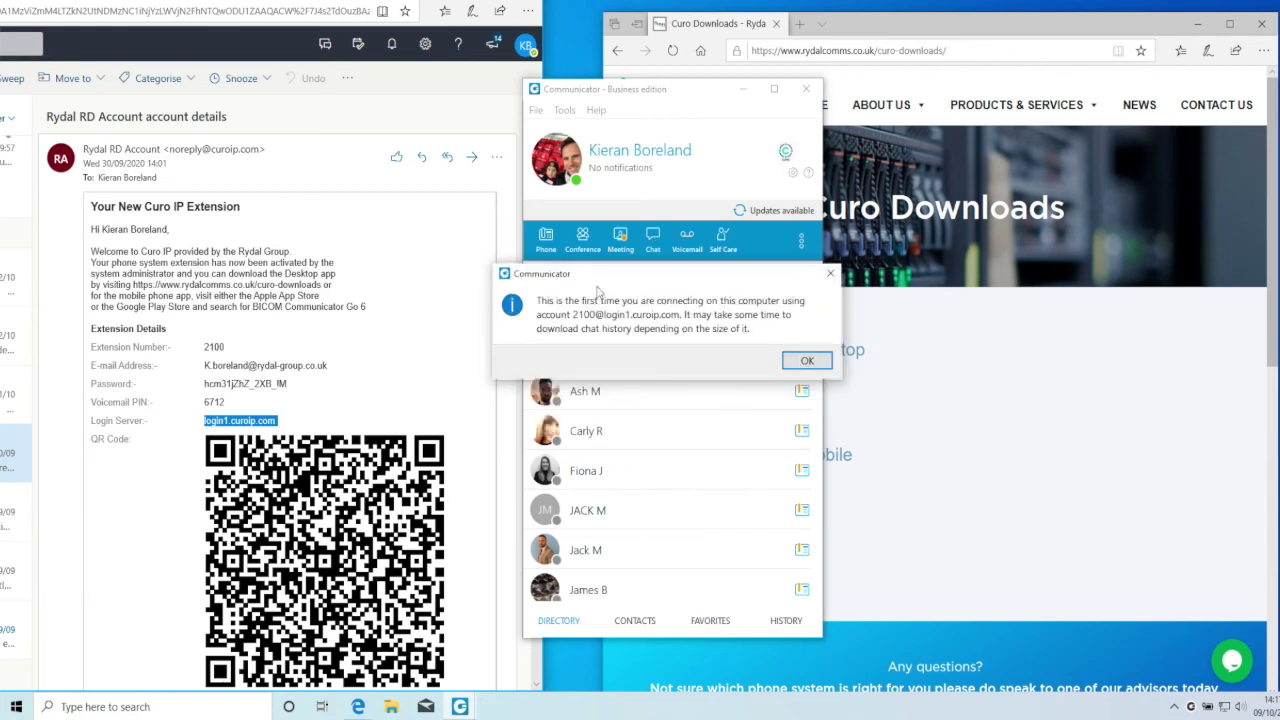